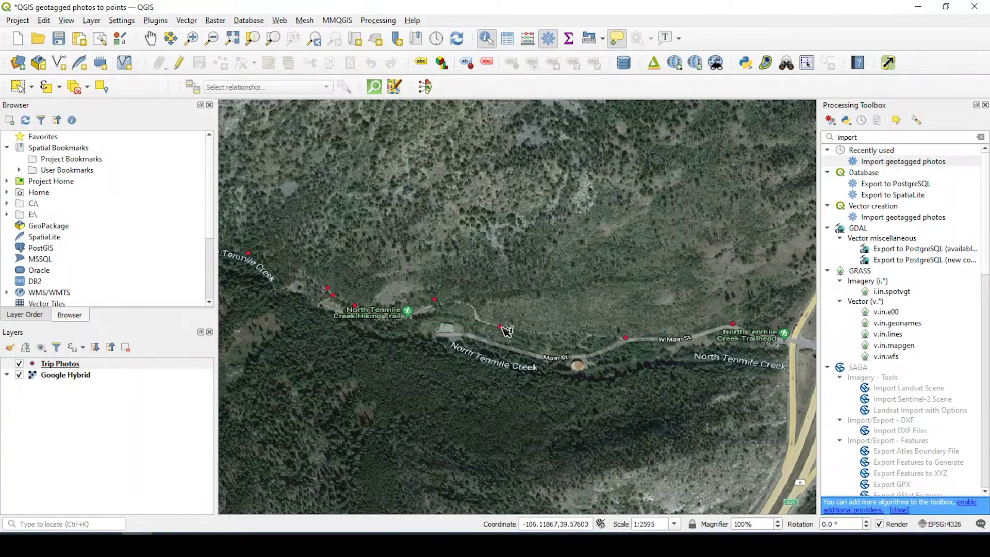
Inspect one photo point's attributes and move its attribute window higher up.
click(435, 300)
drag(530, 154, 540, 119)
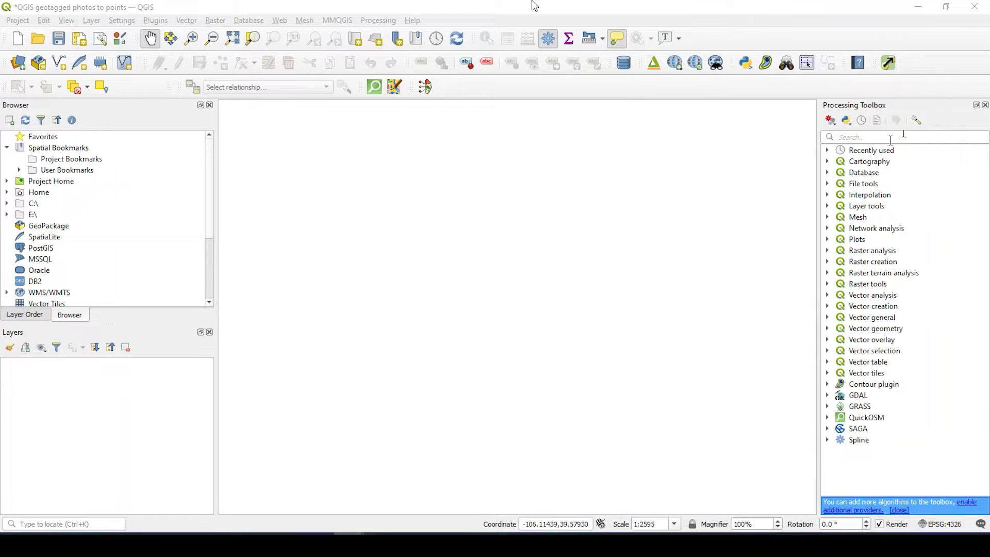
Search the Processing Toolbox for 'import' to list the Import geotagged photos algorithm.
click(372, 20)
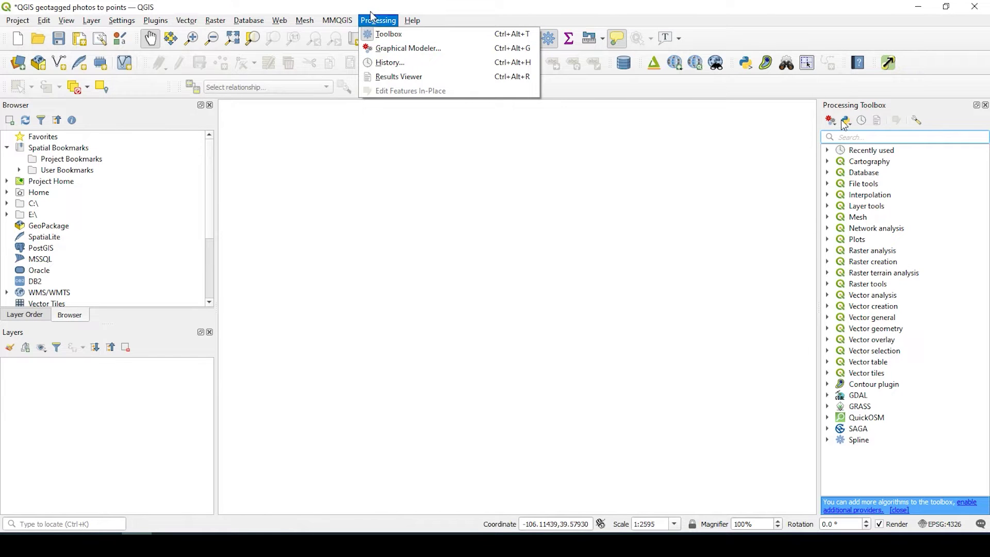
click(856, 137)
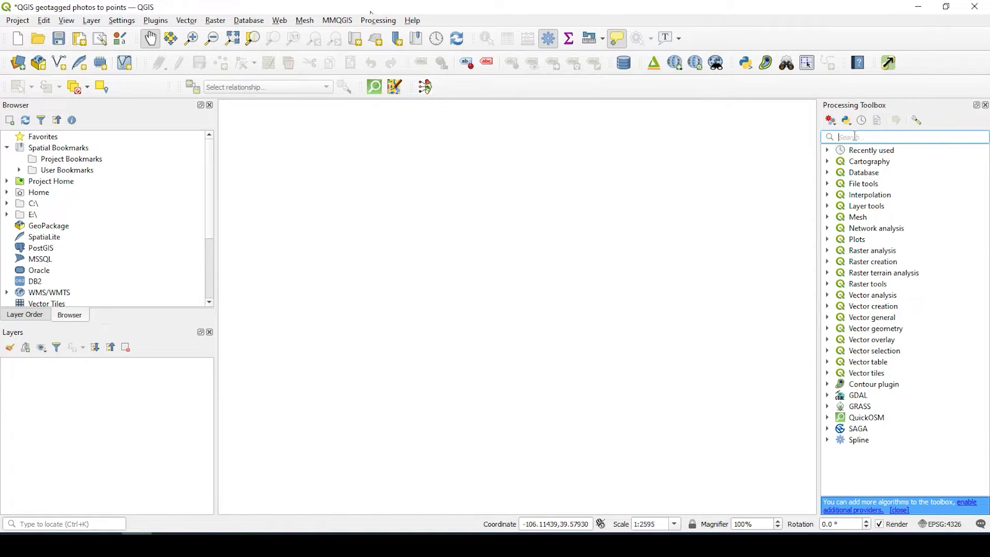
text(import)
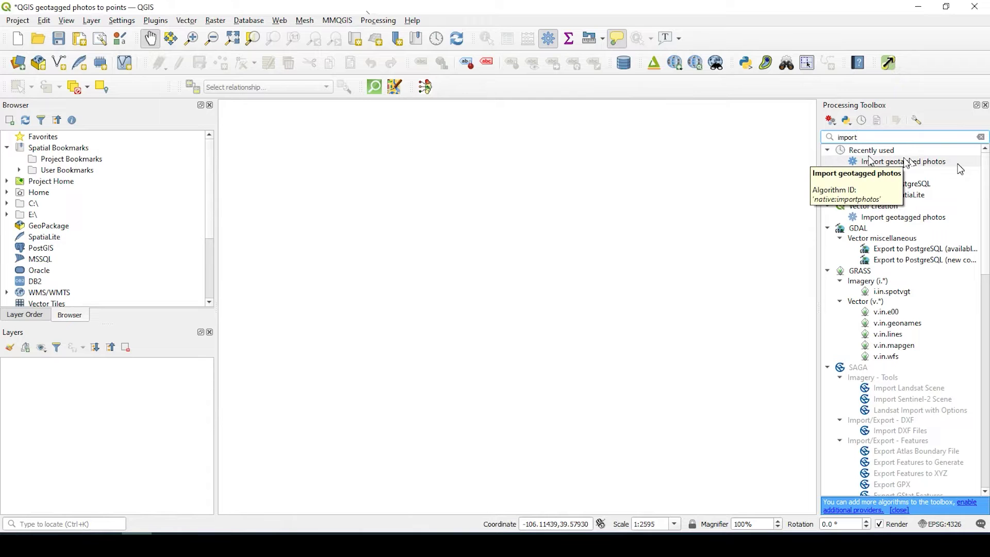
Open Import geotagged photos with the jpegmini_optimized folder under QGIS photos to points as input.
double_click(937, 163)
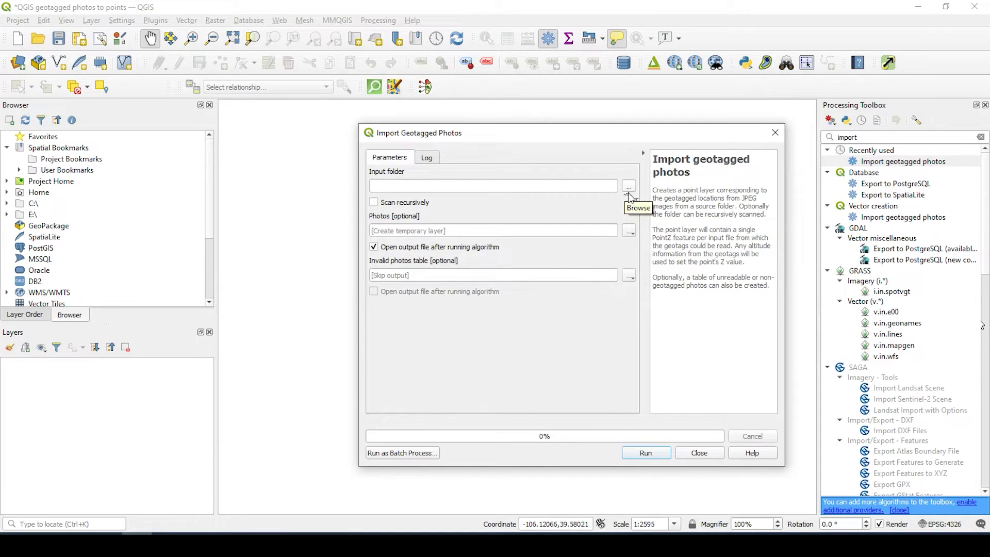
click(630, 186)
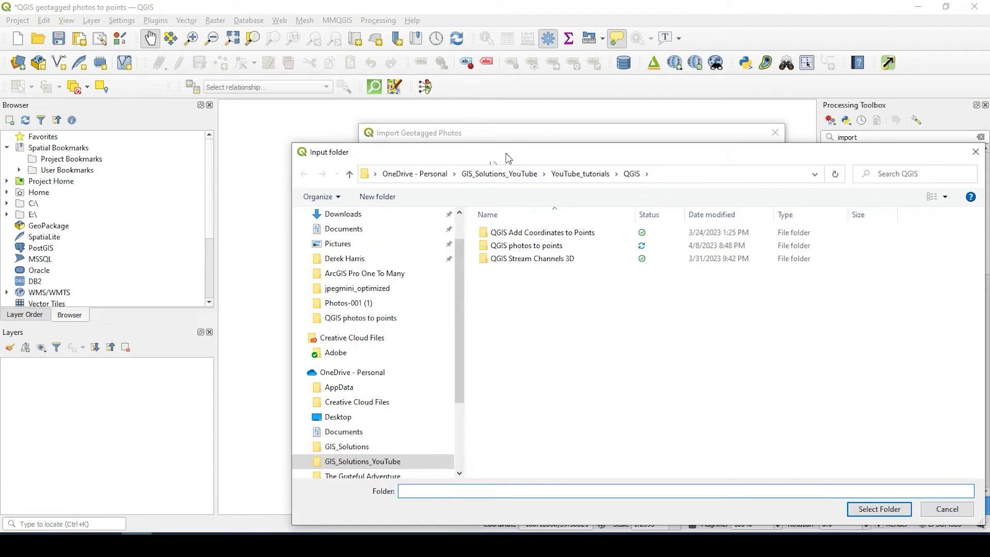
drag(495, 158, 433, 99)
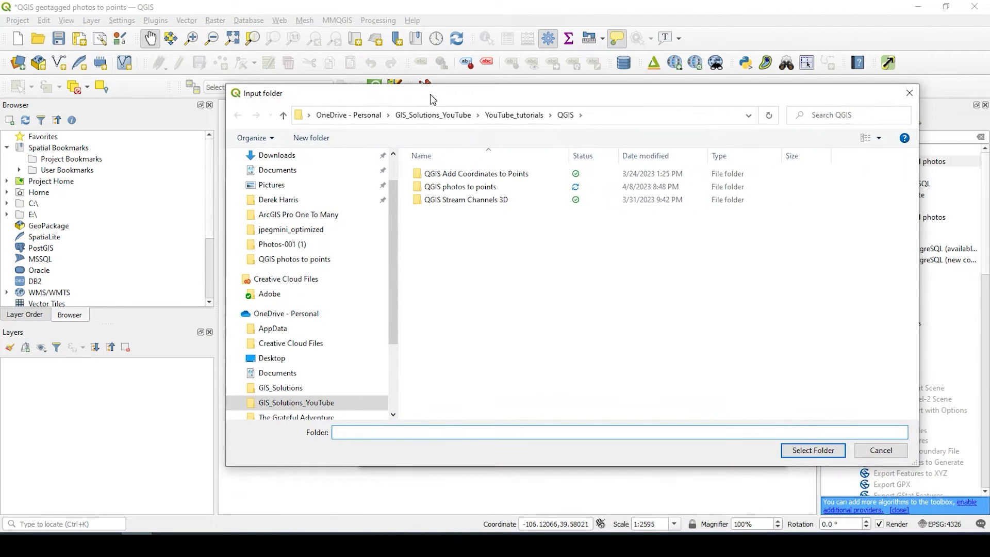
double_click(477, 192)
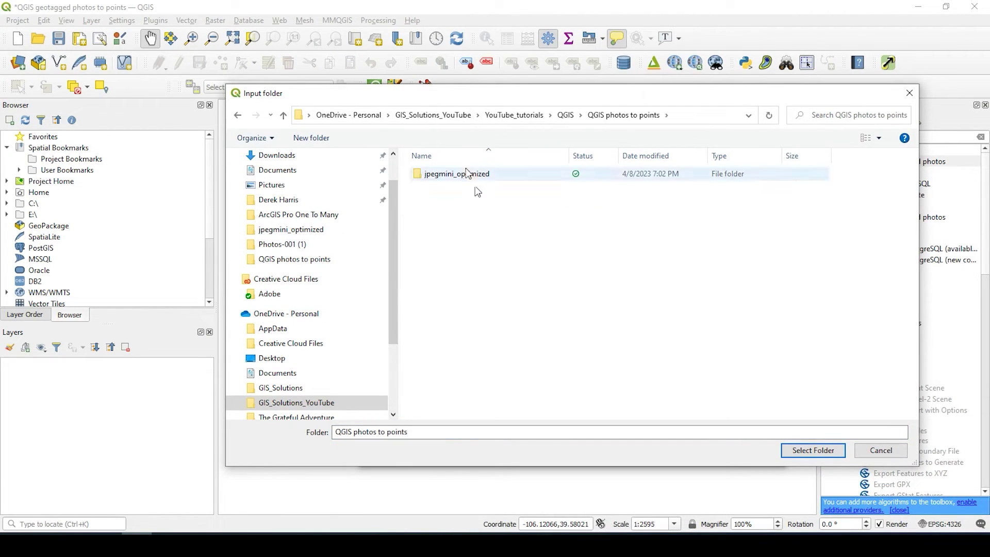
click(805, 450)
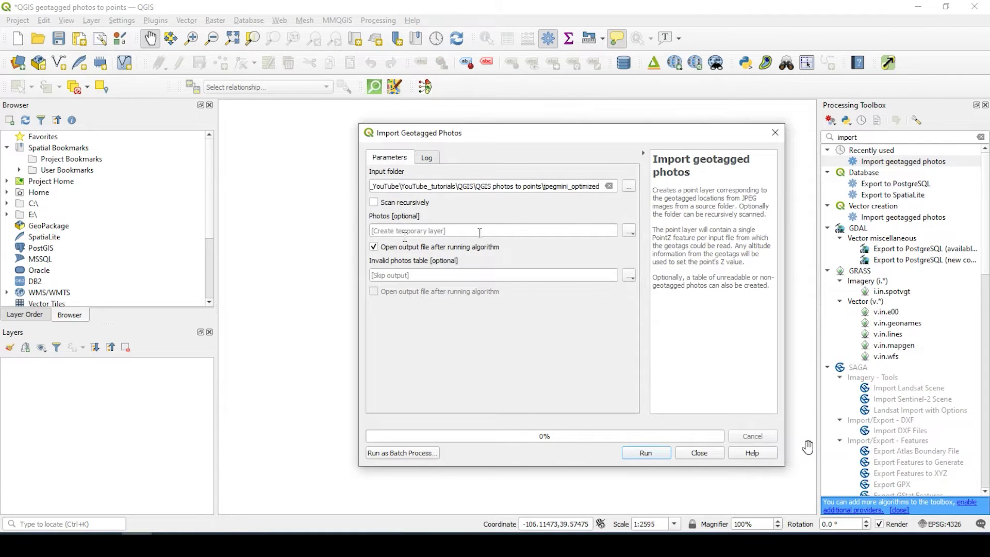
Save the imported photo points to GeoPackage photos2.gpkg as layer 'Trip Photos'.
click(630, 232)
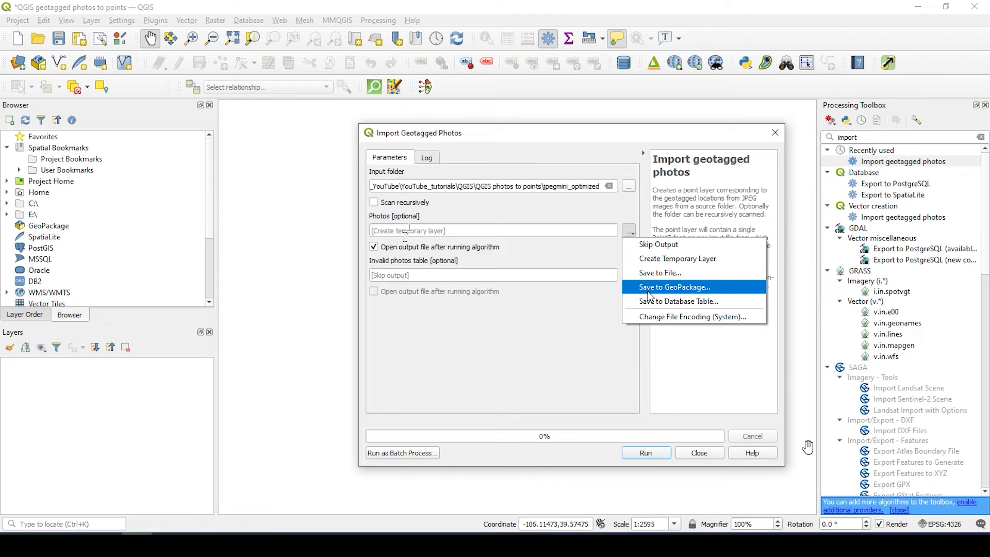
click(650, 289)
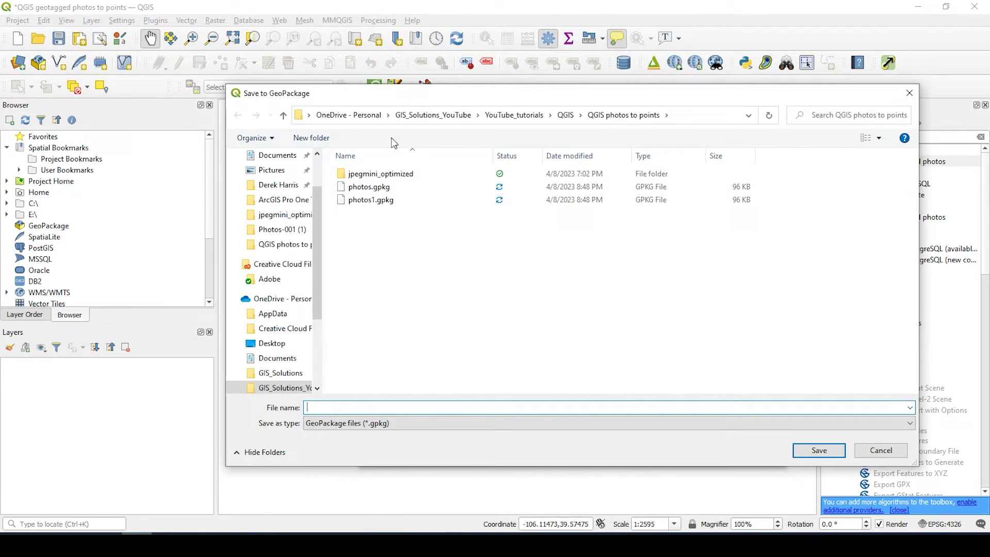
click(381, 200)
click(383, 403)
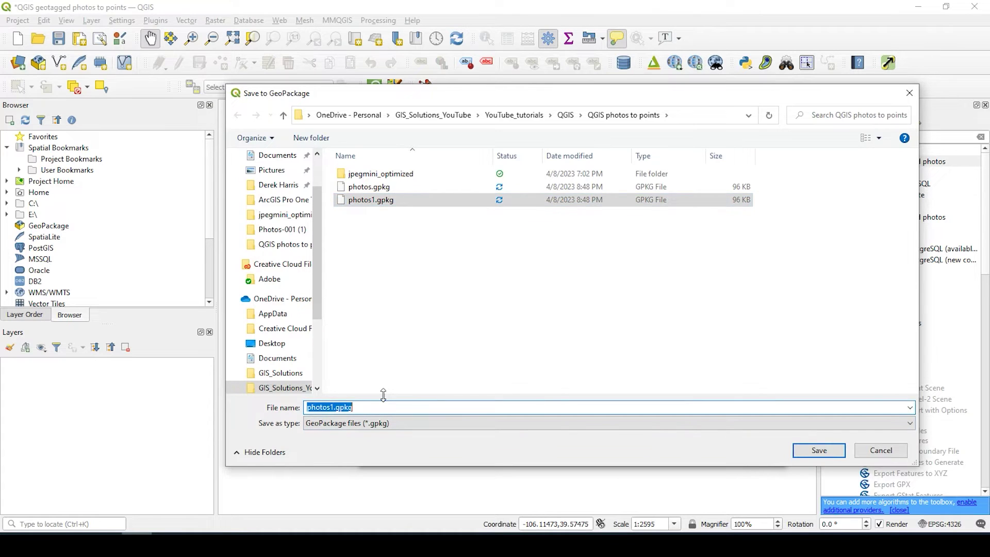
key(Left)
key(Delete)
text(2)
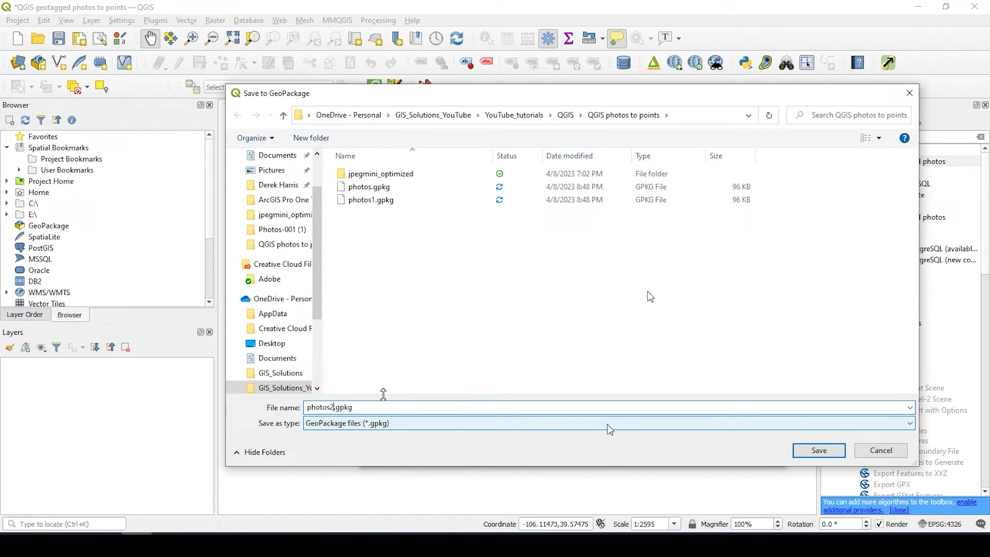
click(814, 455)
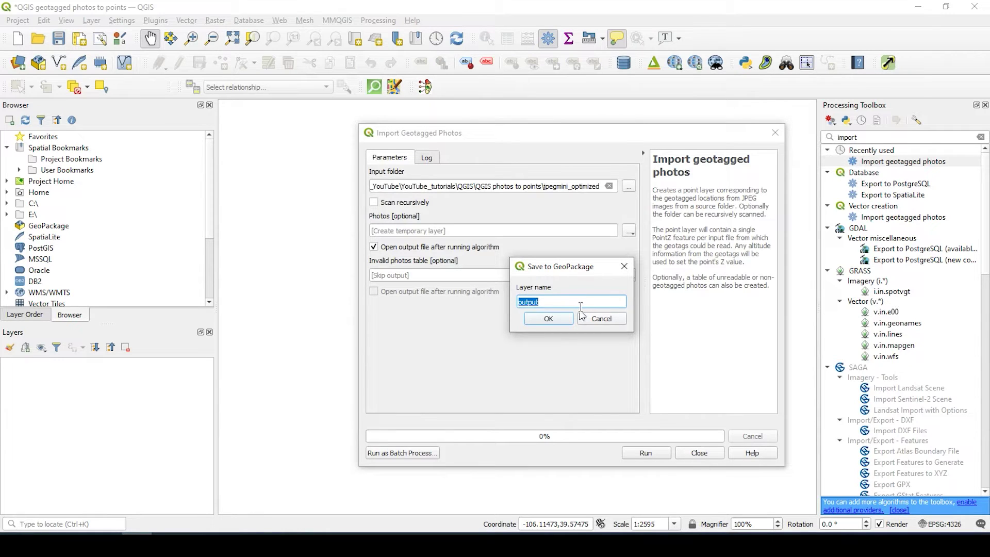
text(Trip Phot)
text(os)
click(561, 322)
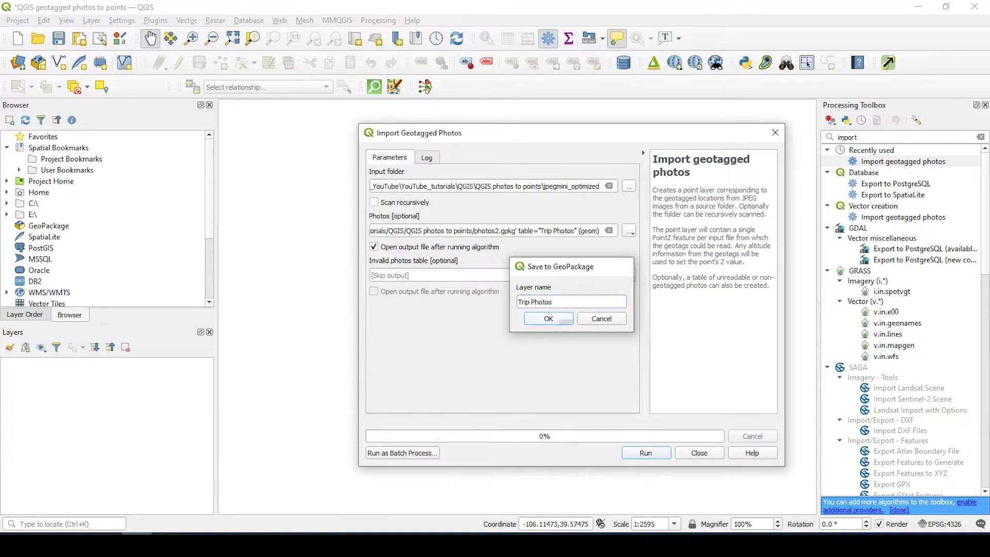
Run the geotagged photo import and close the dialog to show the points.
click(647, 454)
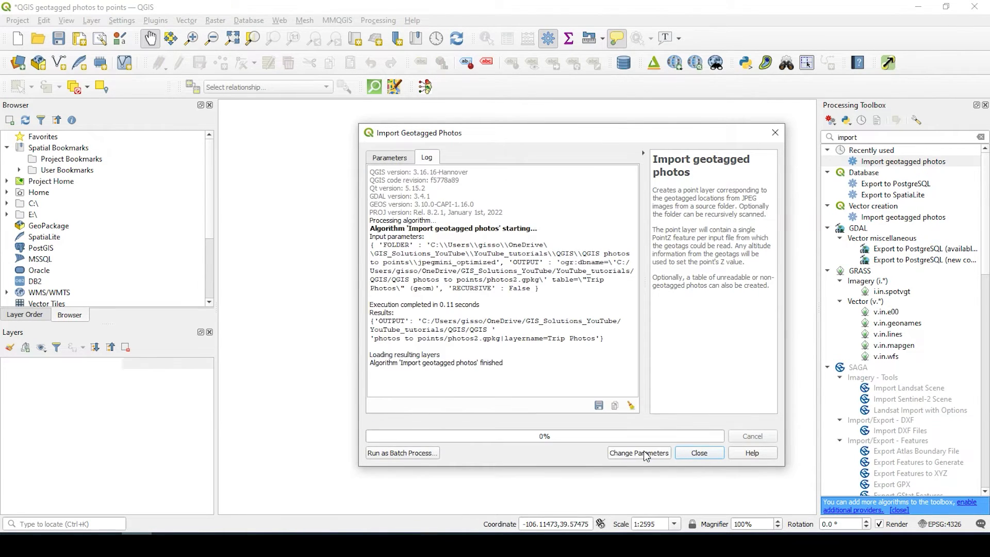
click(707, 459)
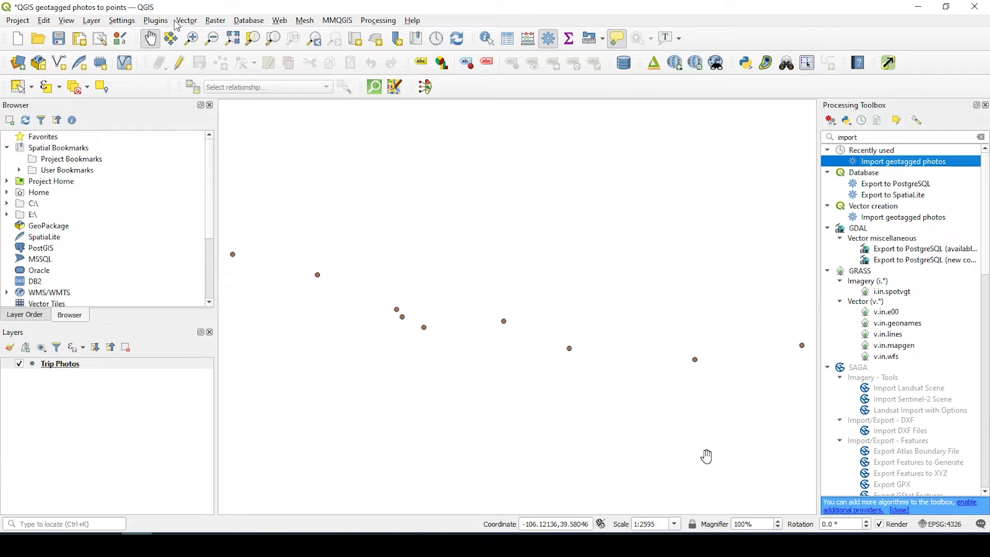
Add the Google Hybrid basemap from QuickMapServices and centre the photo points.
click(346, 24)
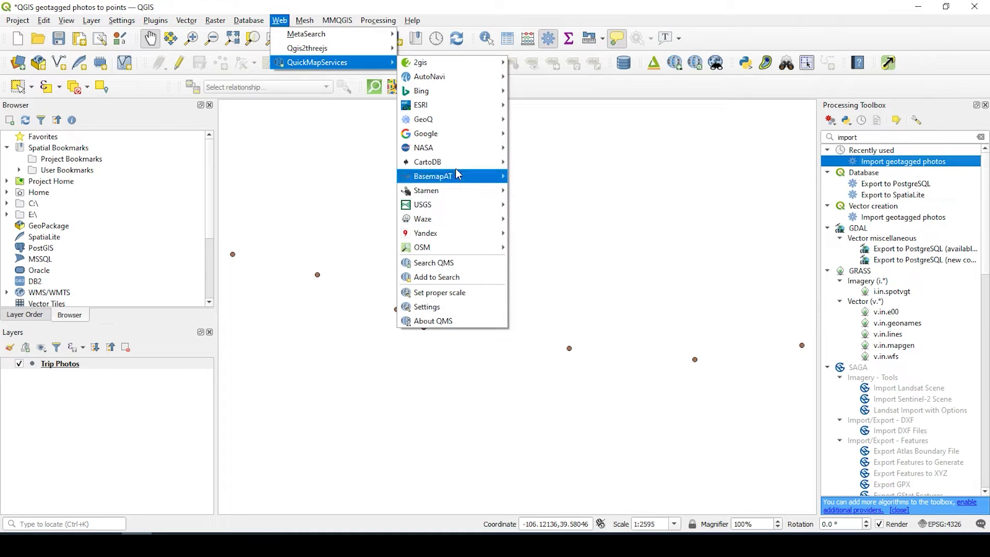
mouse_move(426, 133)
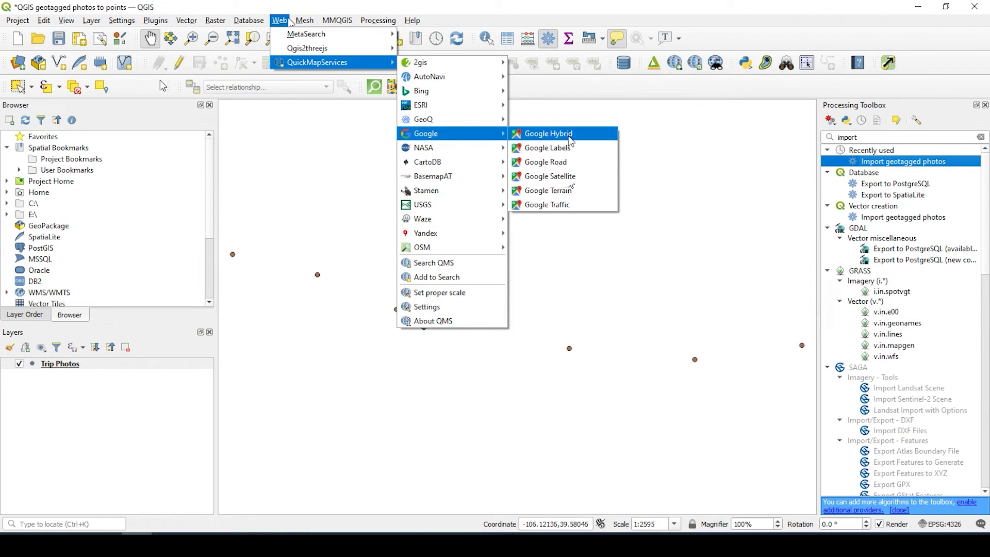
click(569, 135)
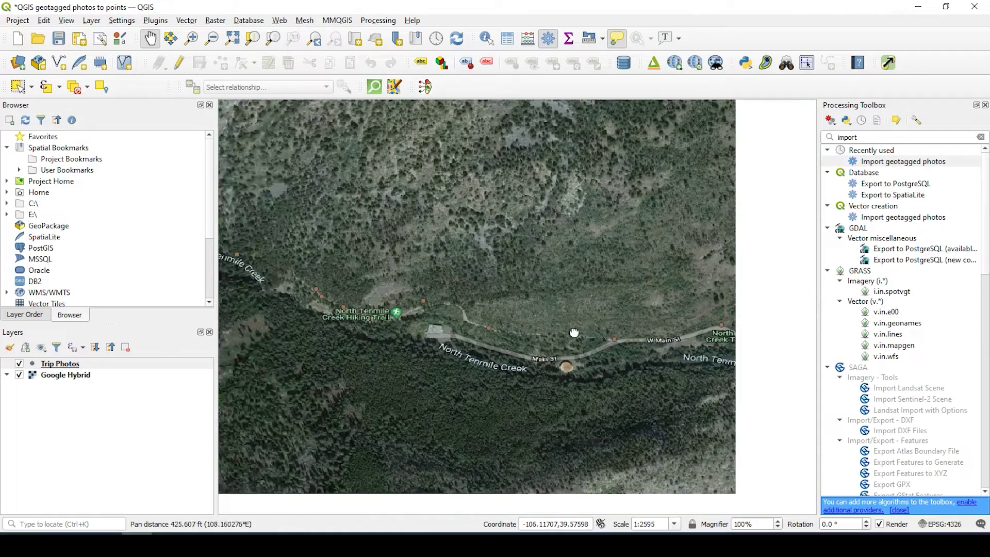
drag(666, 355, 514, 331)
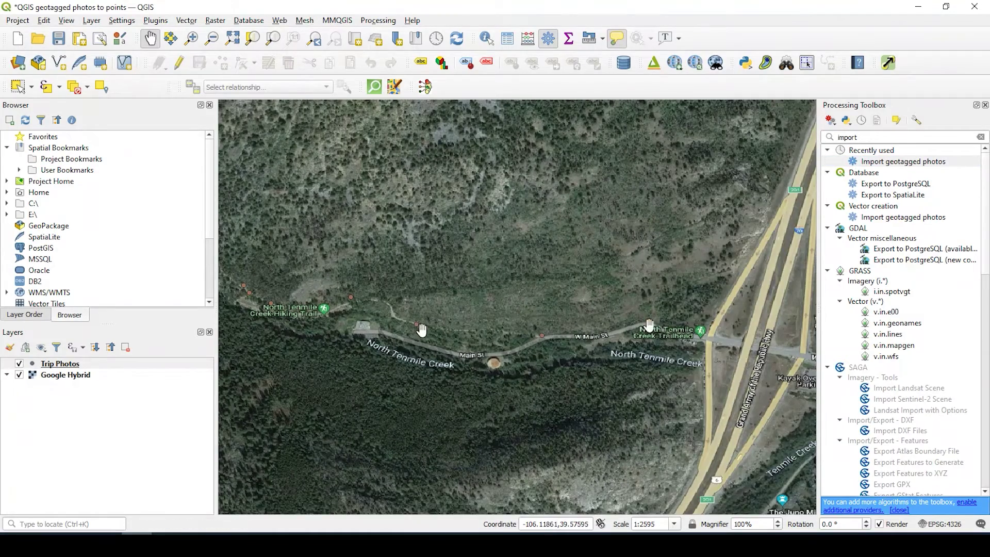
drag(384, 294, 549, 295)
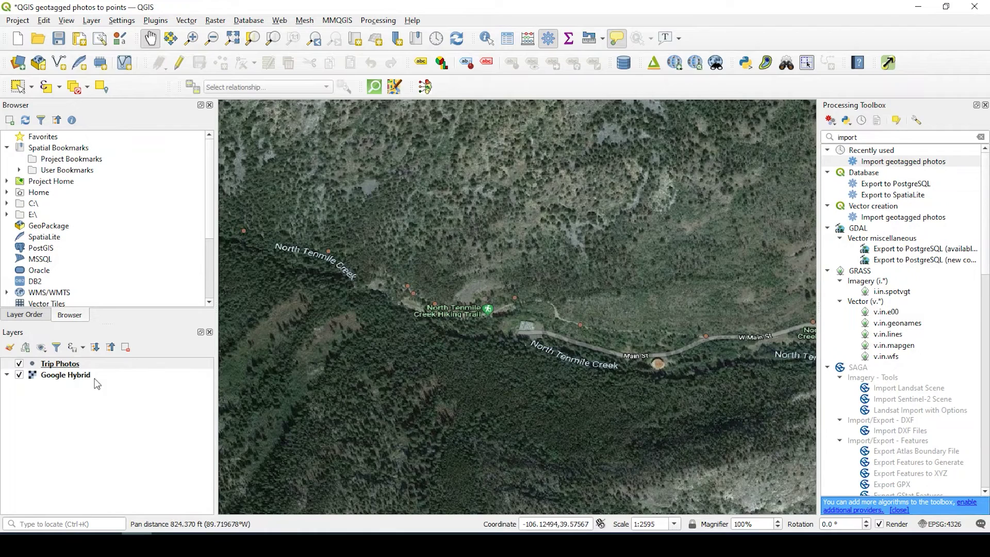
Colour the Trip Photos point markers red (#da1431) in the layer symbology.
click(35, 366)
double_click(35, 367)
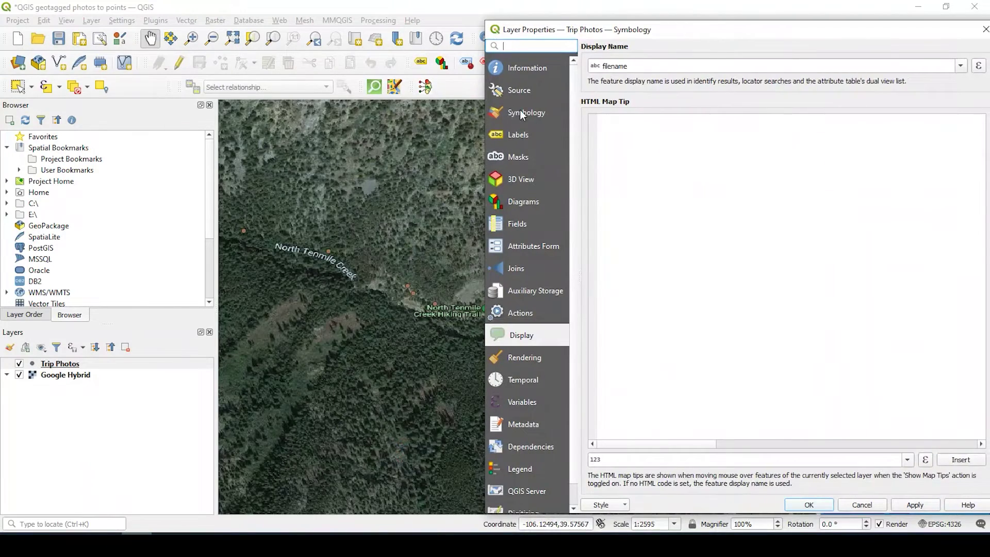
click(521, 111)
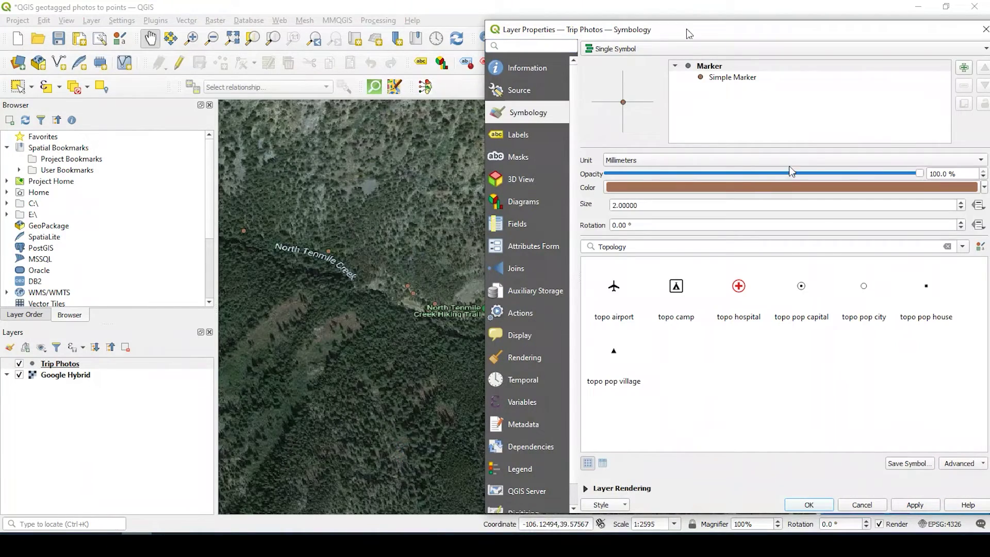
click(761, 188)
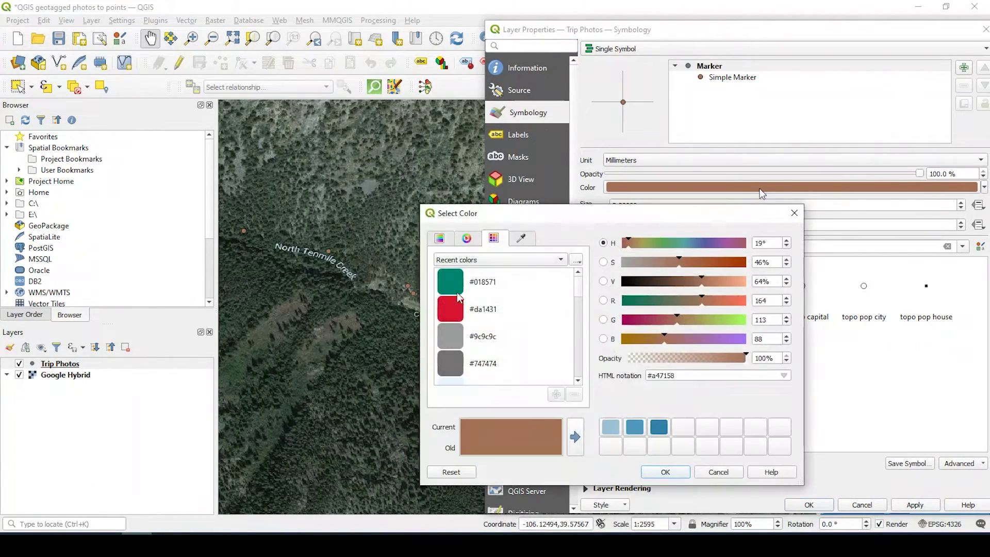
click(451, 309)
click(663, 473)
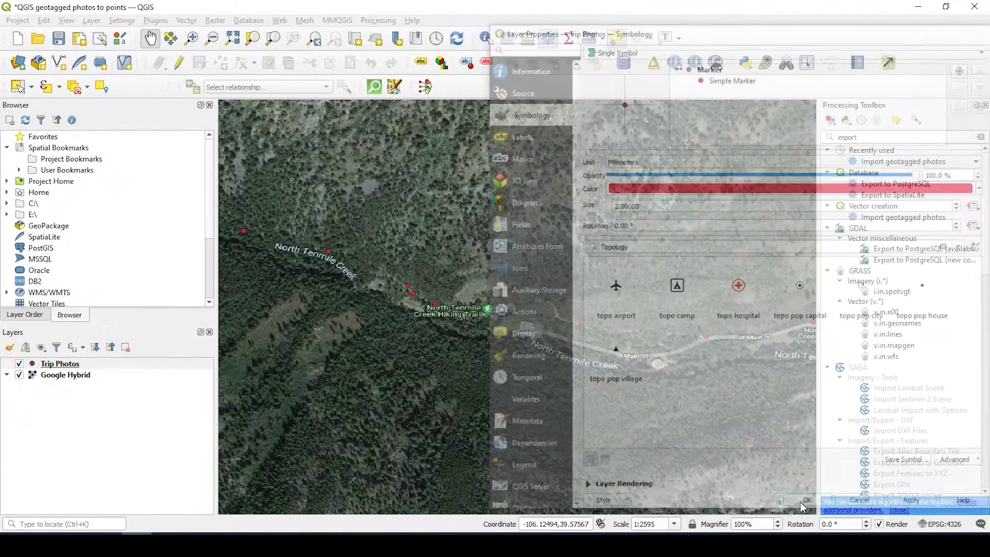
click(811, 506)
drag(662, 326, 588, 322)
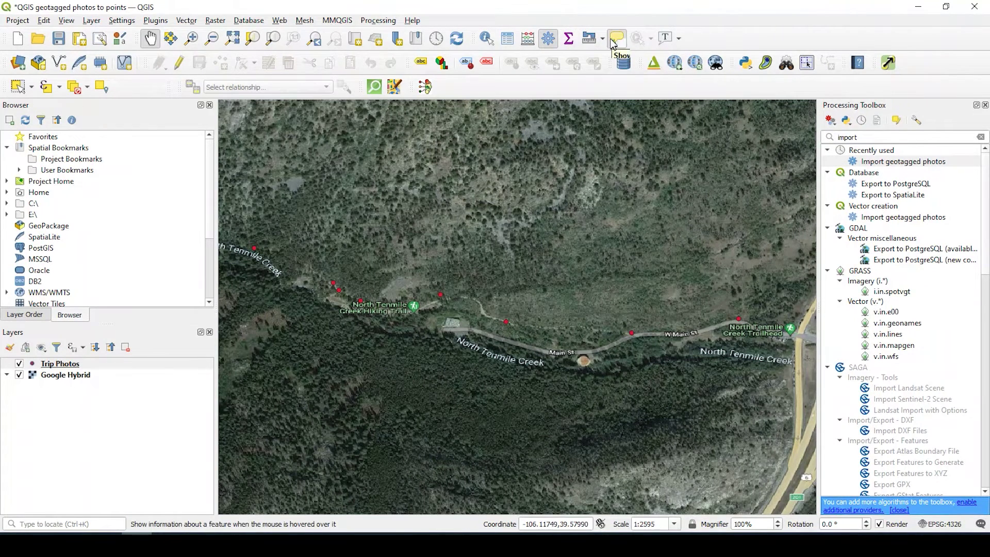
Enable map tips and give Trip Photos an HTML <img> map tip sized 350 by 250.
click(614, 44)
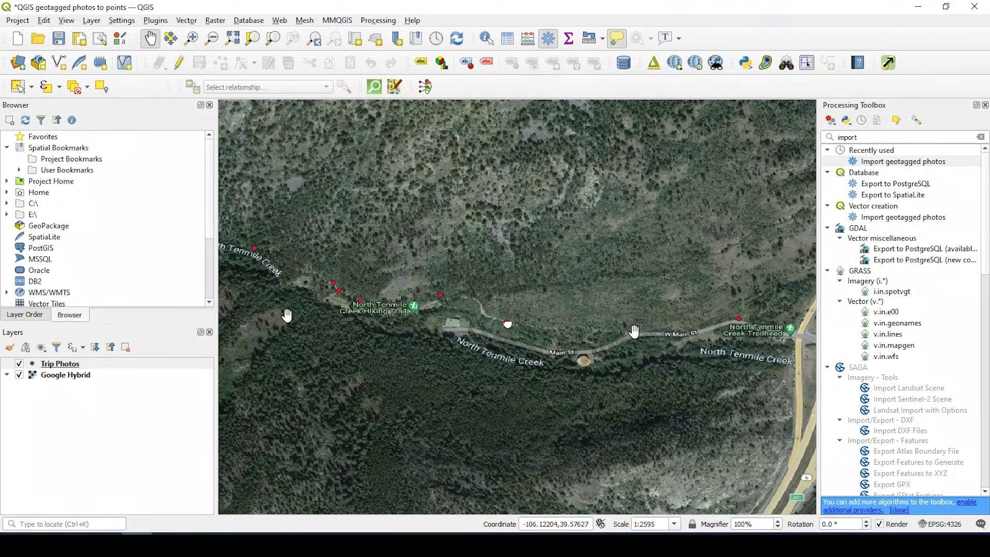
double_click(69, 368)
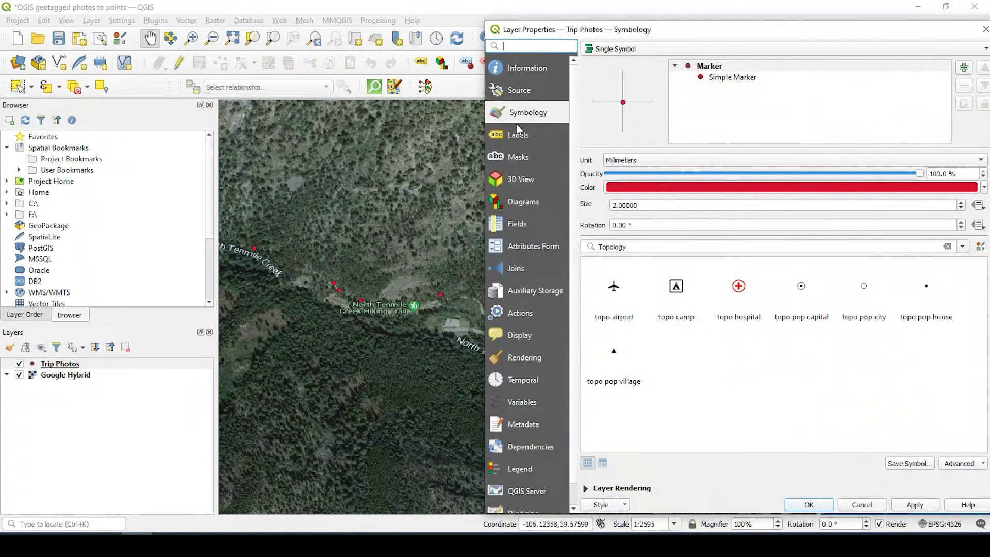
click(518, 335)
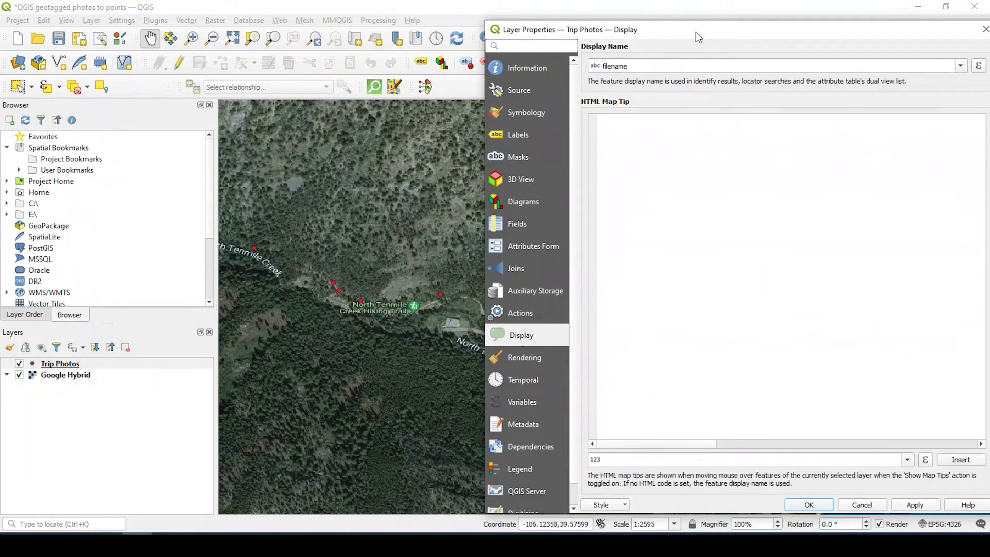
drag(696, 32, 473, 34)
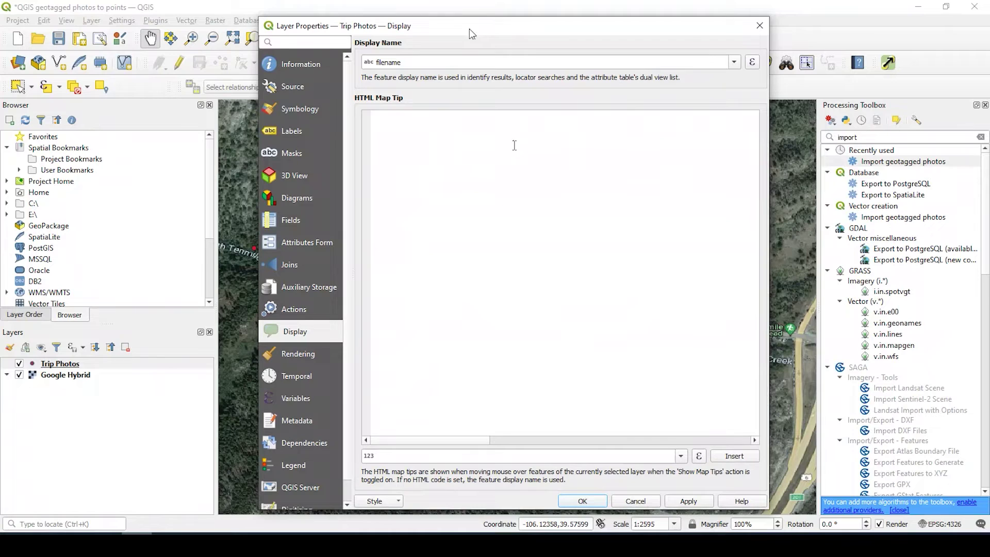
text(<img src="file:///[% photo %]" width="350" height="250">)
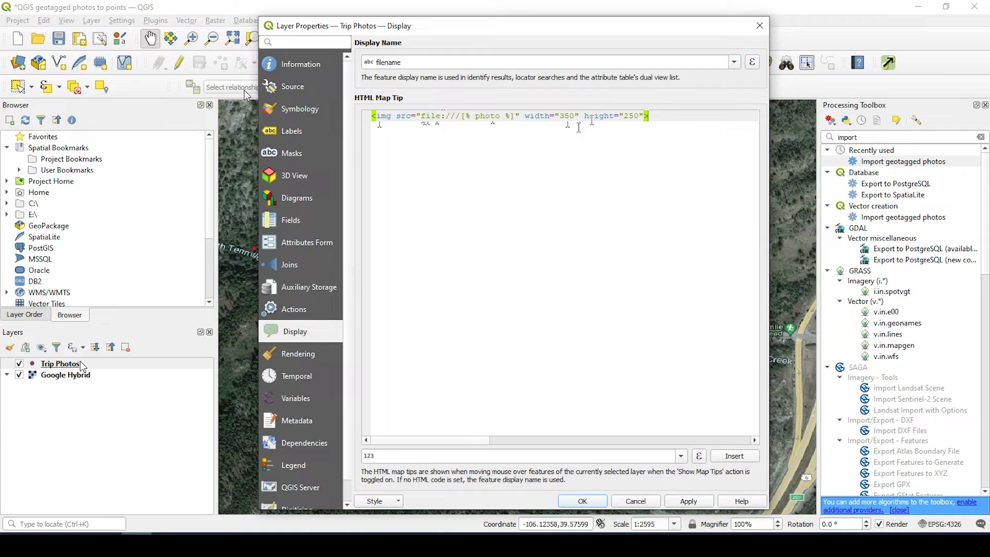
click(689, 503)
click(588, 503)
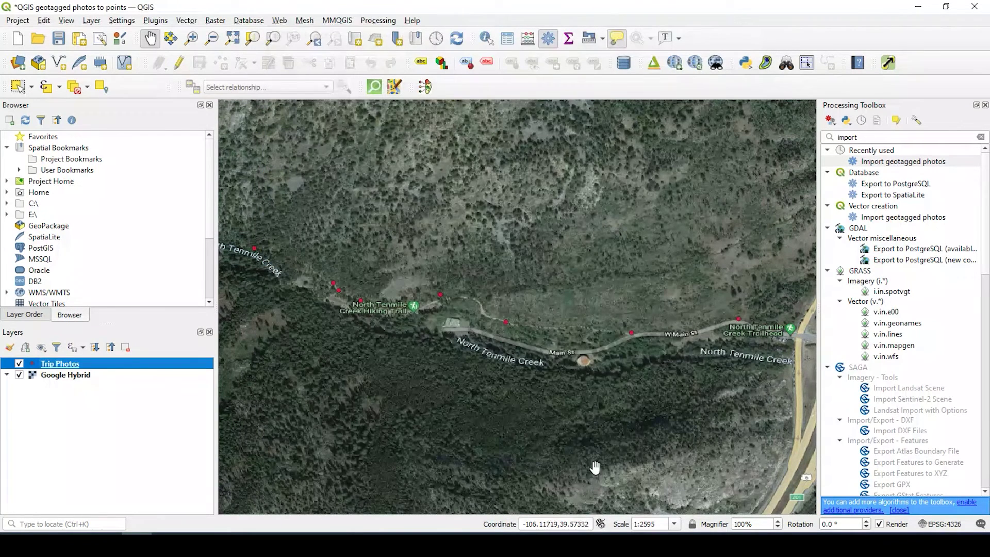
Re-toggle map tips, pan east along the trail, and switch to Identify Features.
click(615, 40)
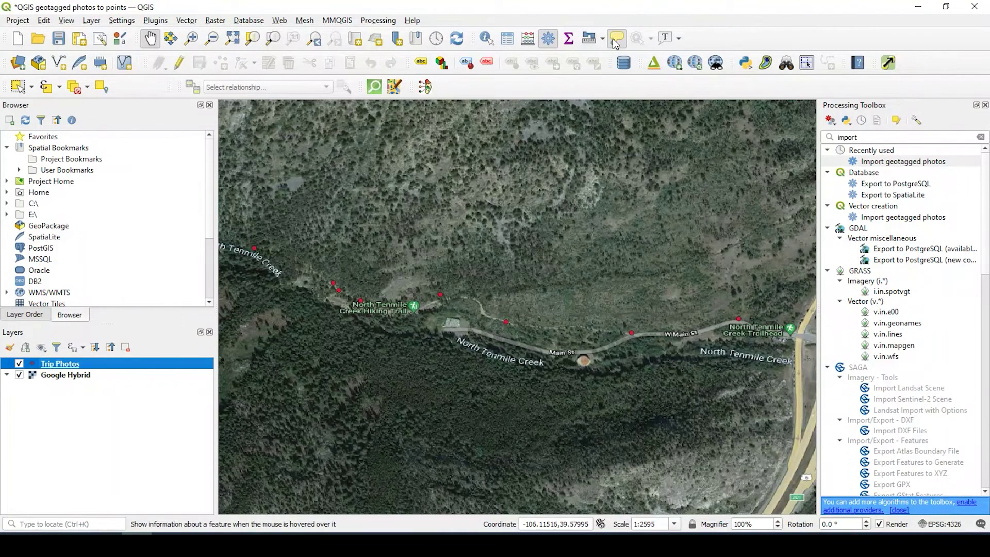
click(615, 41)
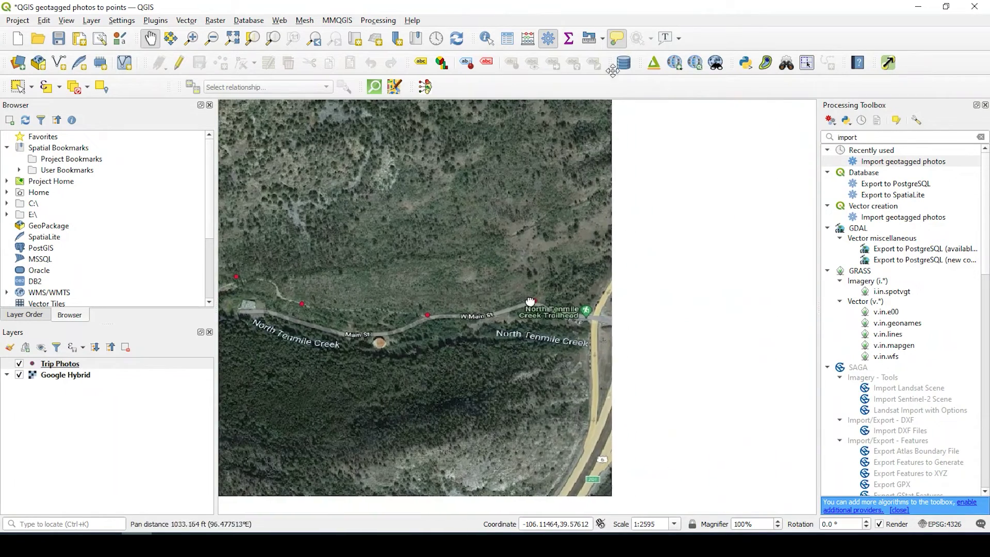
drag(737, 318, 532, 298)
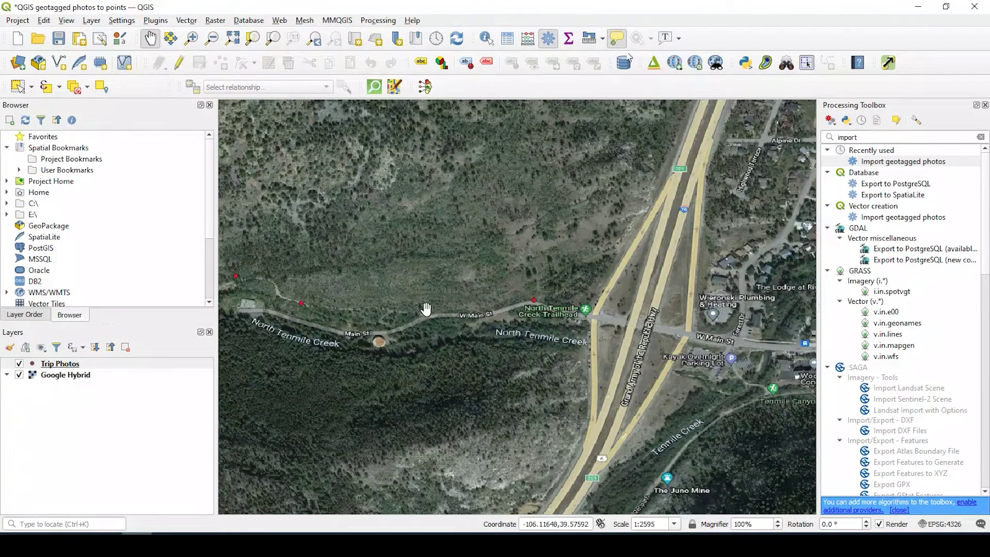
drag(429, 252, 495, 247)
key(ctrl+shift+i)
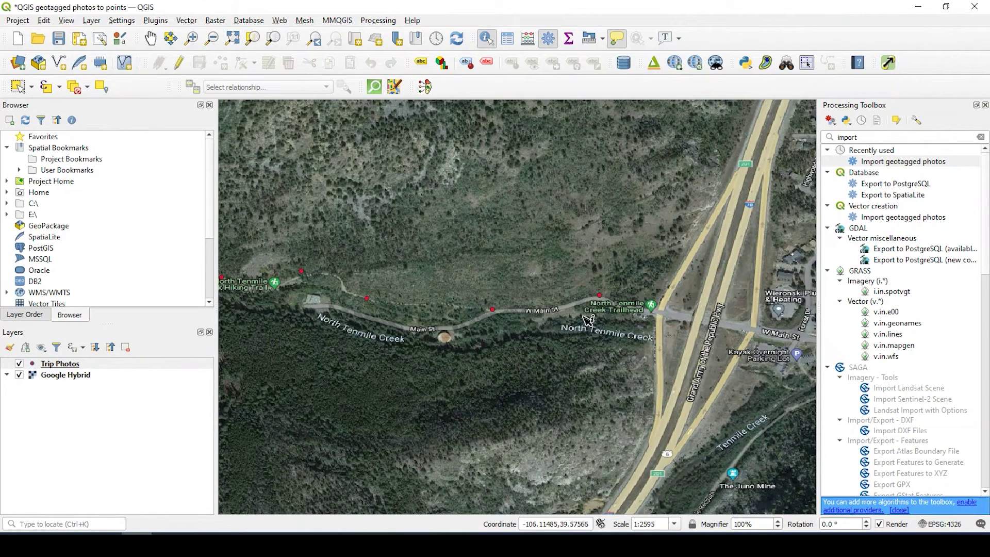
click(601, 297)
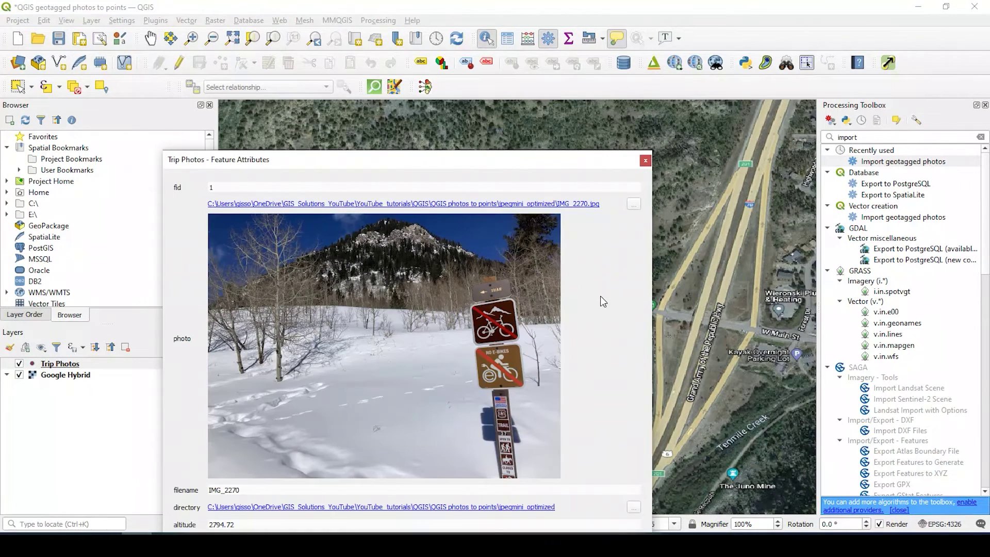
drag(342, 163, 375, 101)
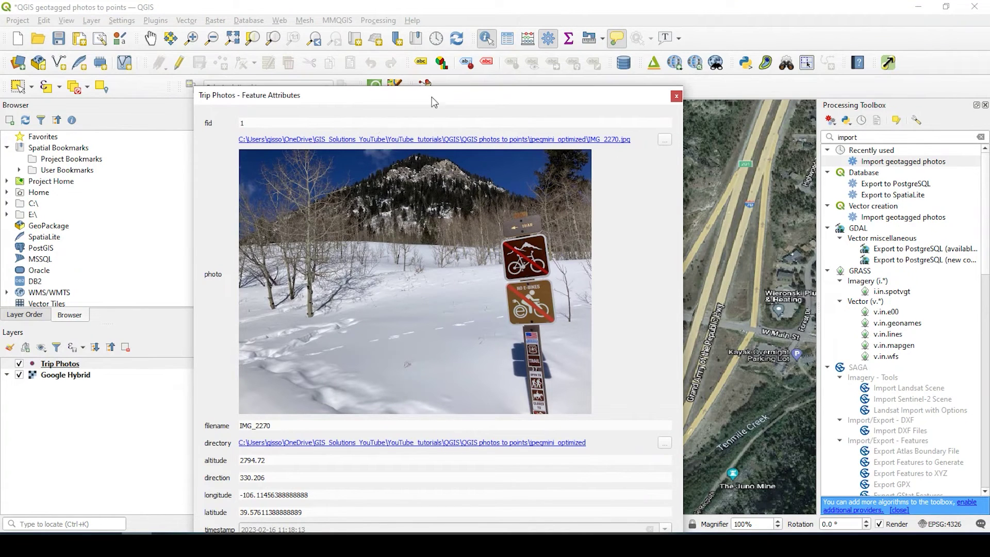
drag(449, 99, 464, 74)
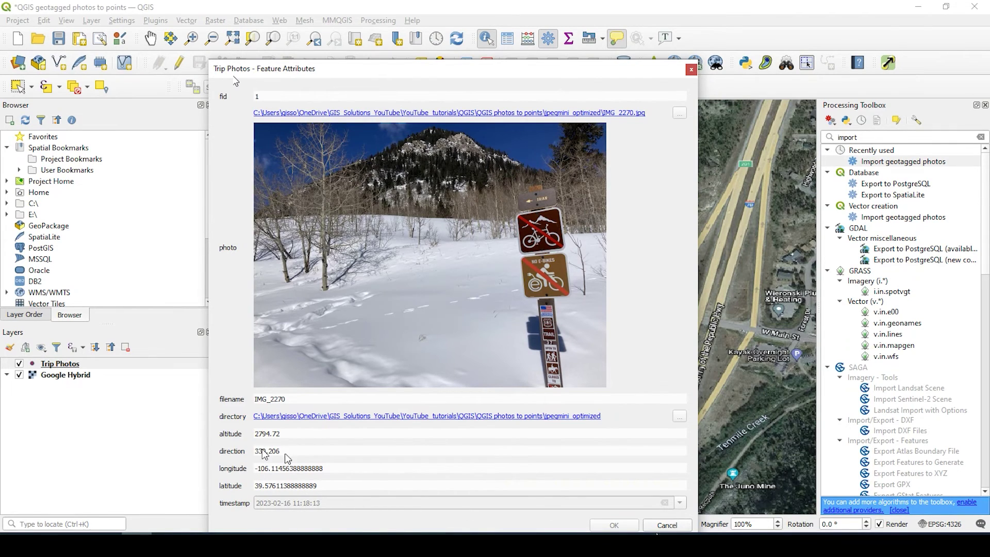
click(678, 526)
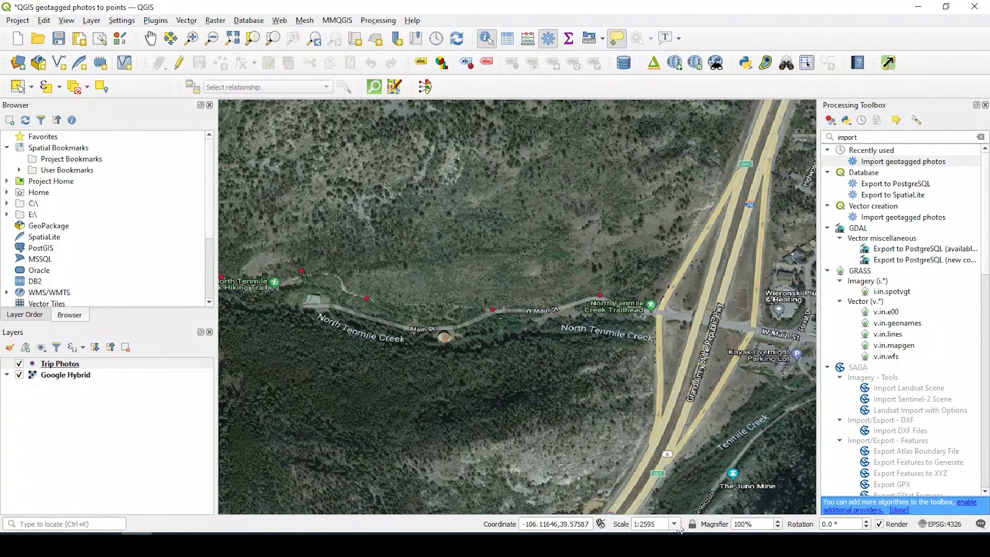
click(496, 310)
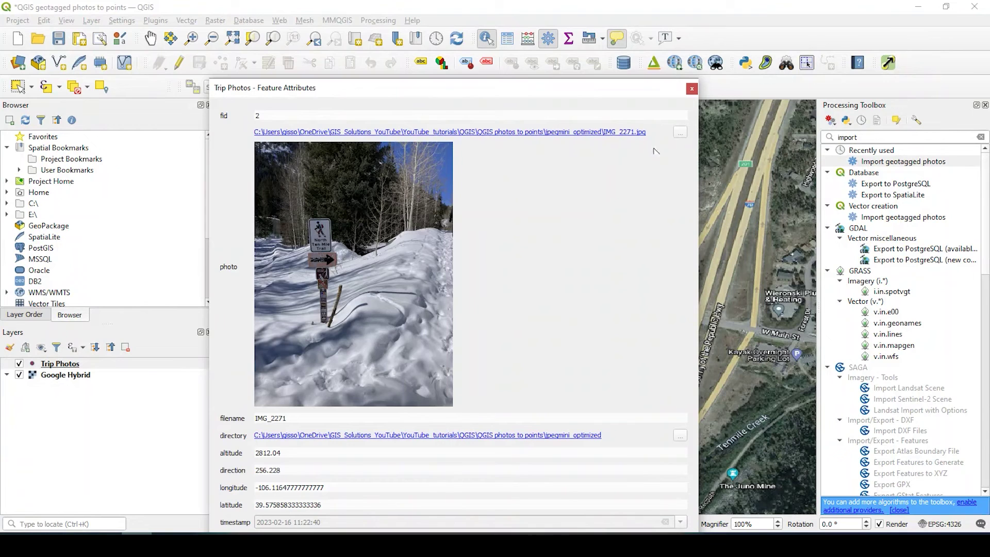
click(692, 88)
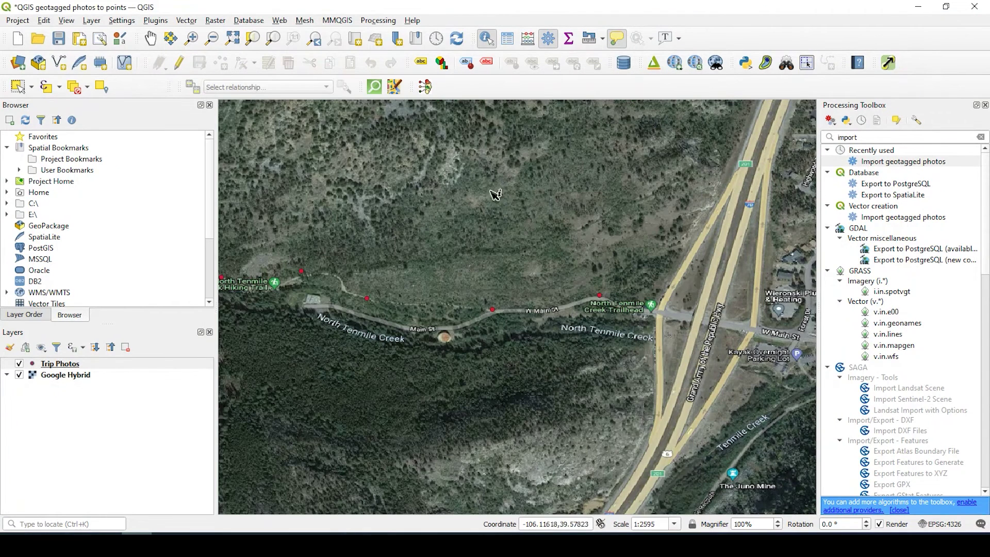
click(370, 299)
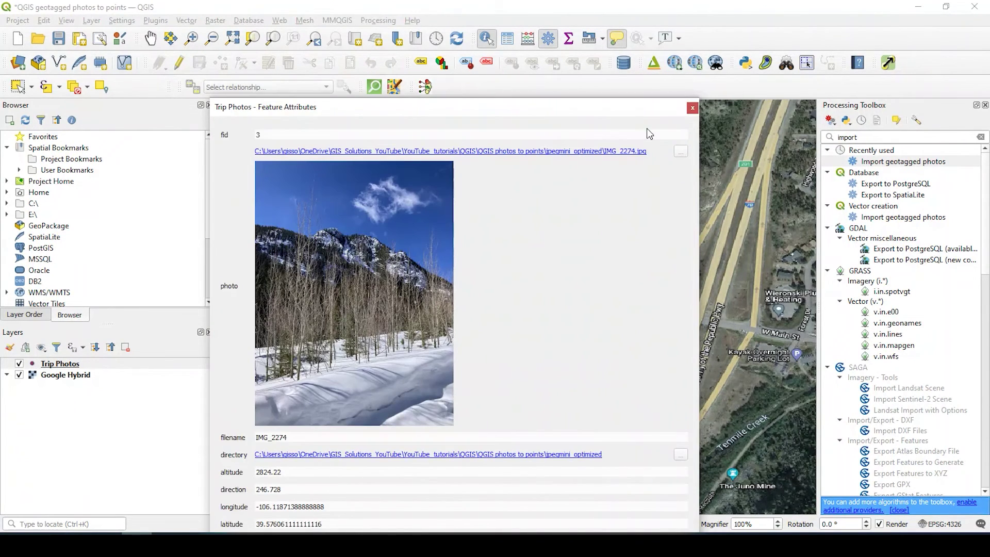
Close the third photo's attribute window and zoom out to frame every point along the creek.
click(693, 108)
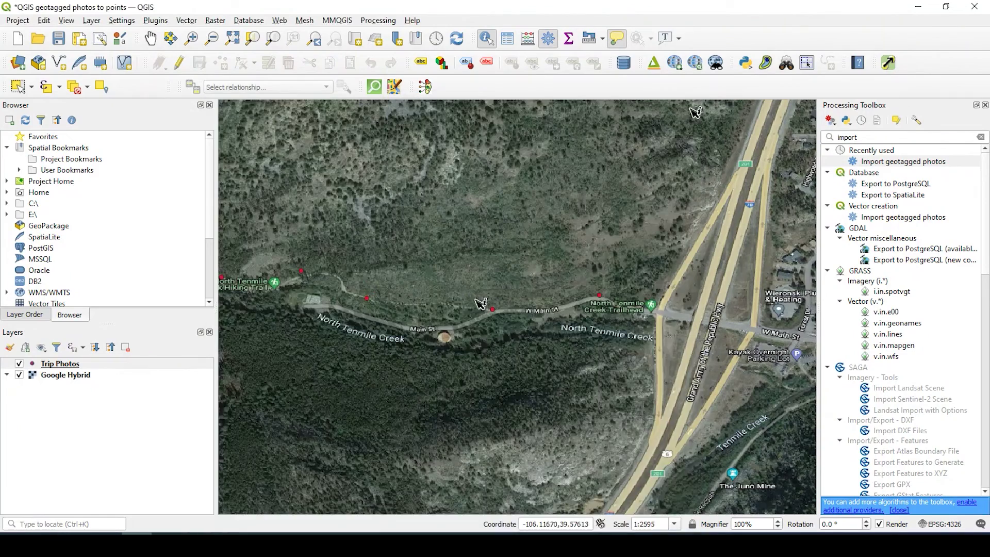
drag(694, 110, 594, 277)
scroll(563, 277, down, 1)
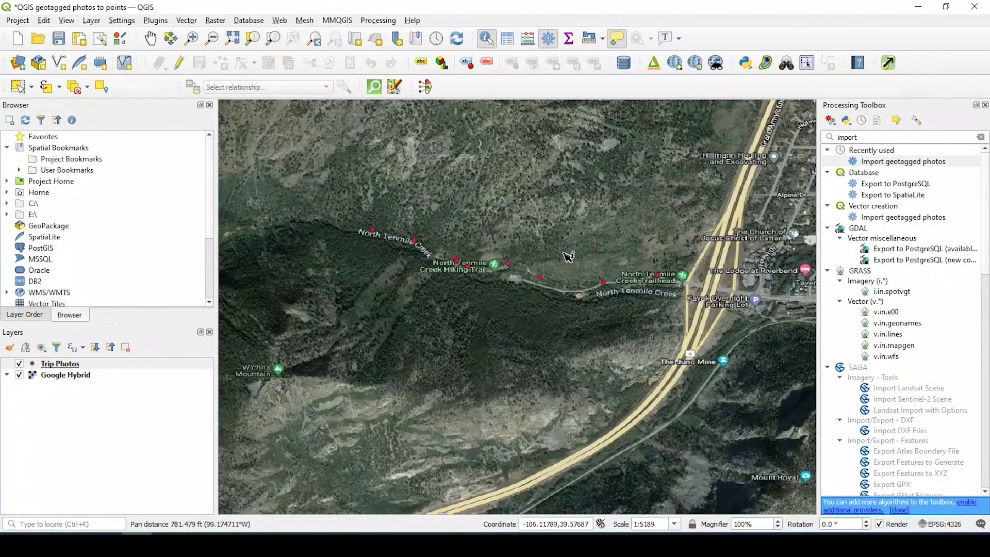
drag(571, 222, 516, 264)
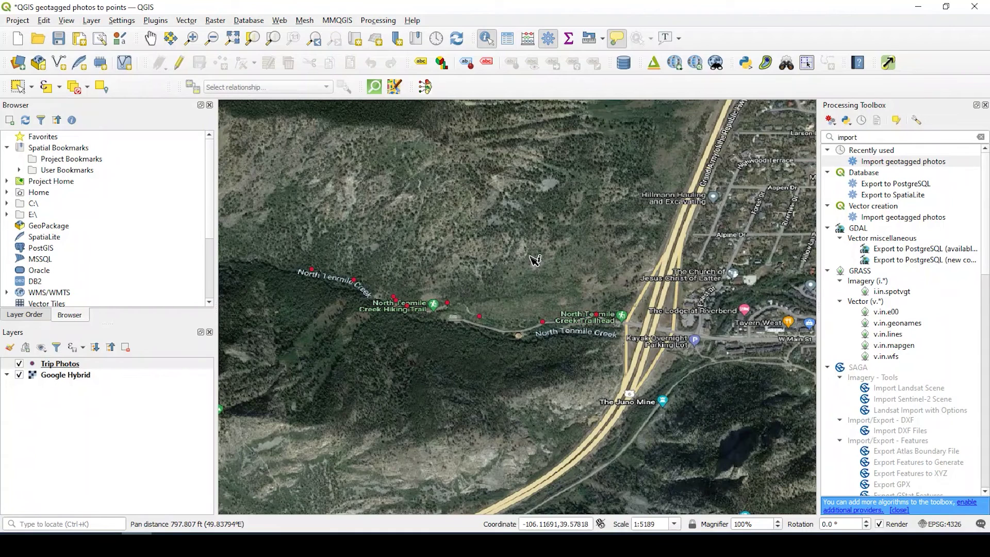